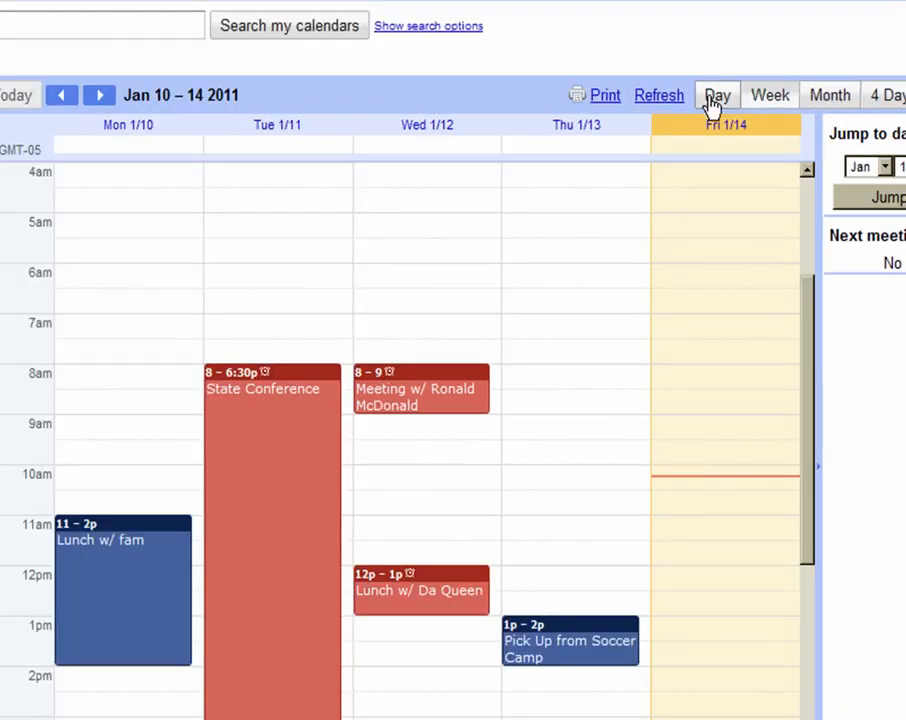
# Start a new calendar named Workshops with the description 'blab blab blab'
pyautogui.click(829, 97)
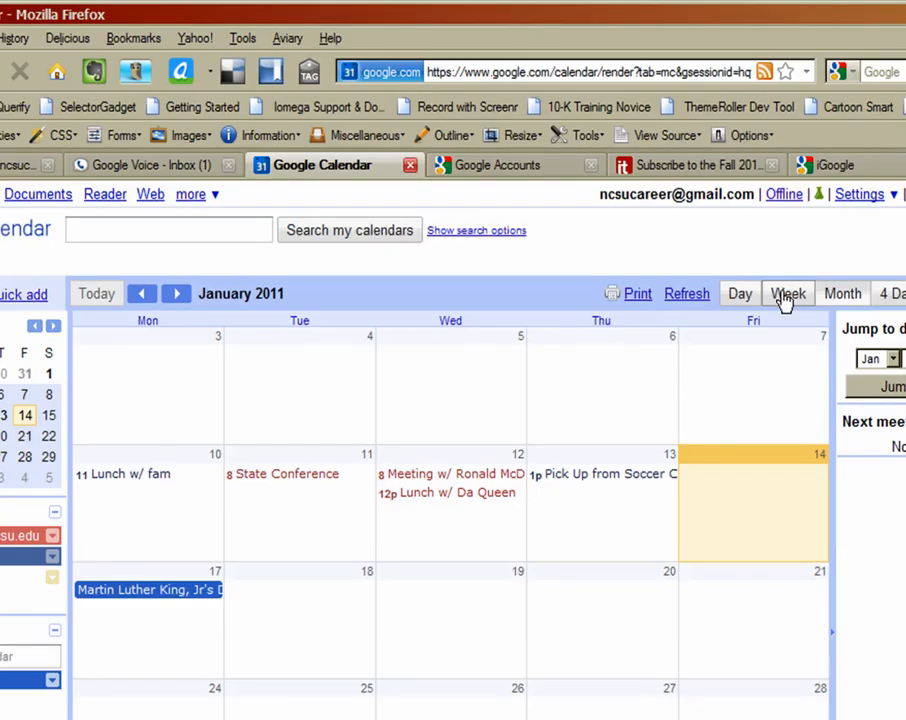
pyautogui.click(770, 96)
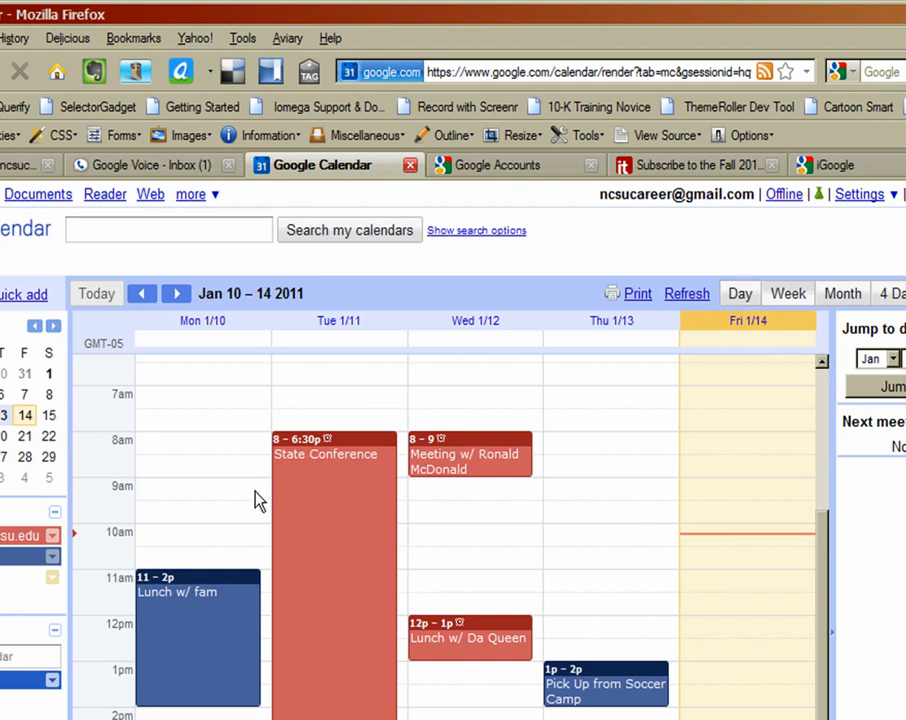
pyautogui.click(864, 195)
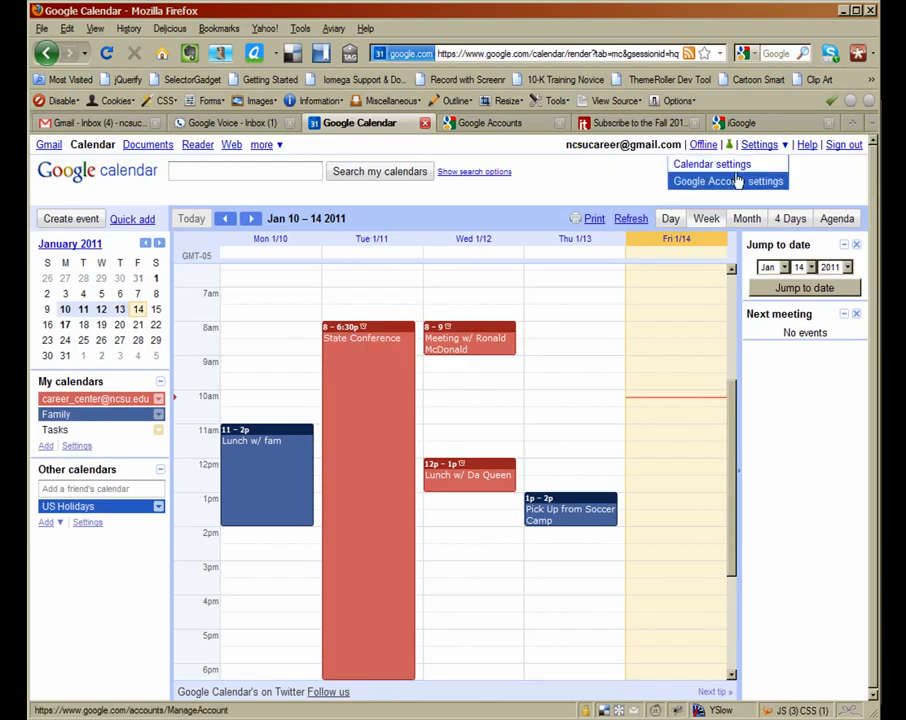
pyautogui.click(733, 165)
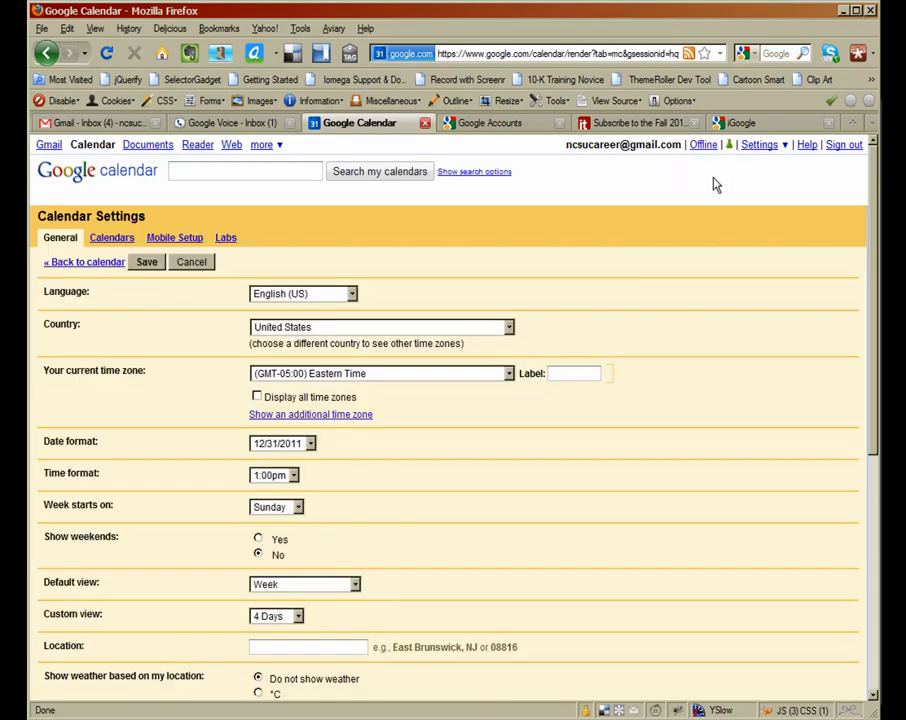
pyautogui.click(118, 239)
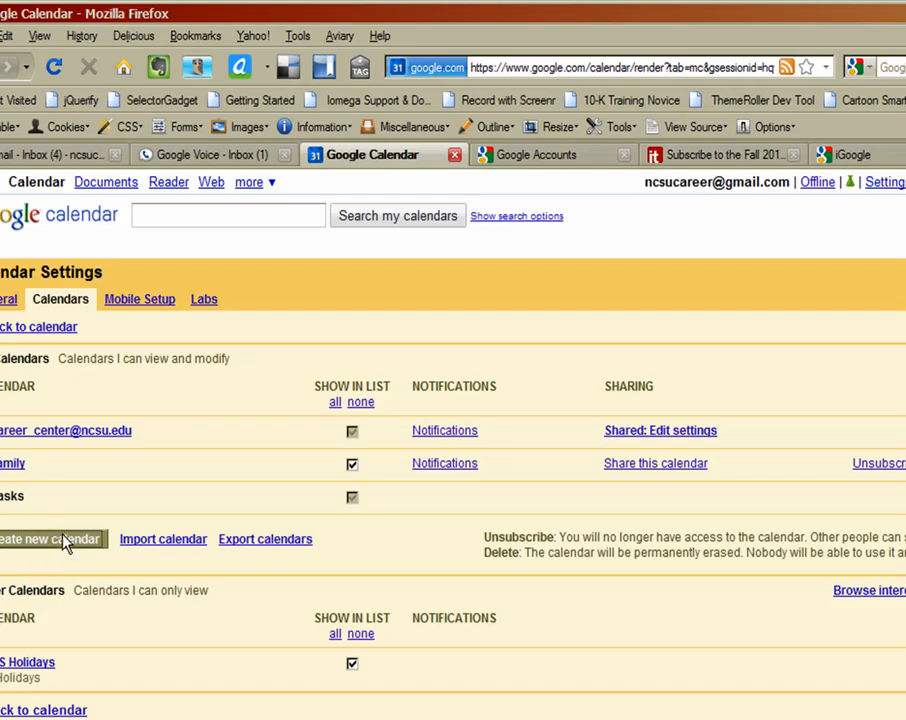
pyautogui.click(63, 540)
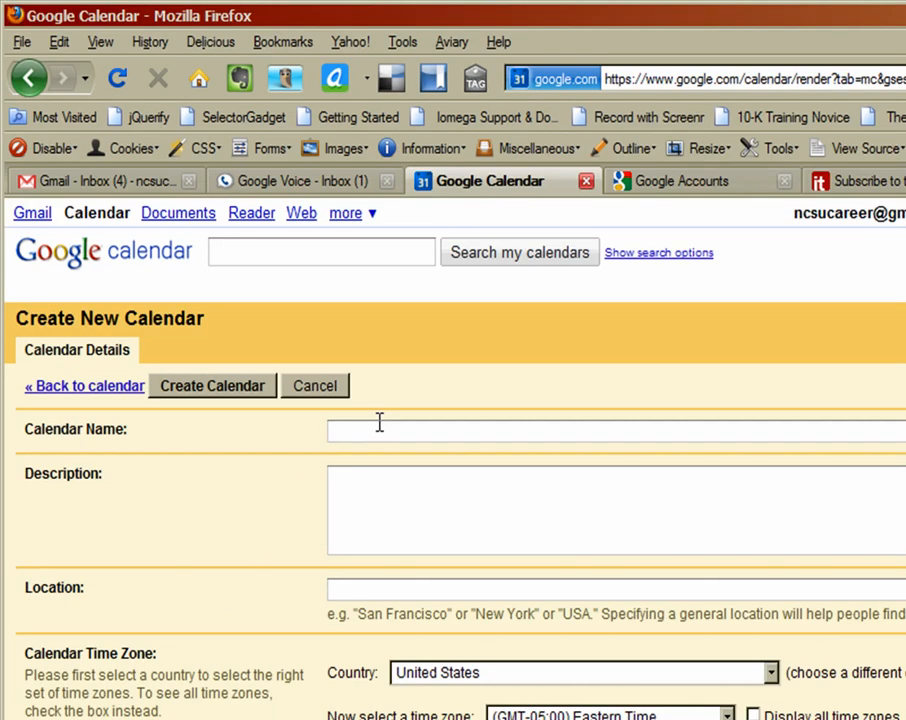
pyautogui.write('Workshops')
pyautogui.click(427, 498)
pyautogui.write('blab blab blab')
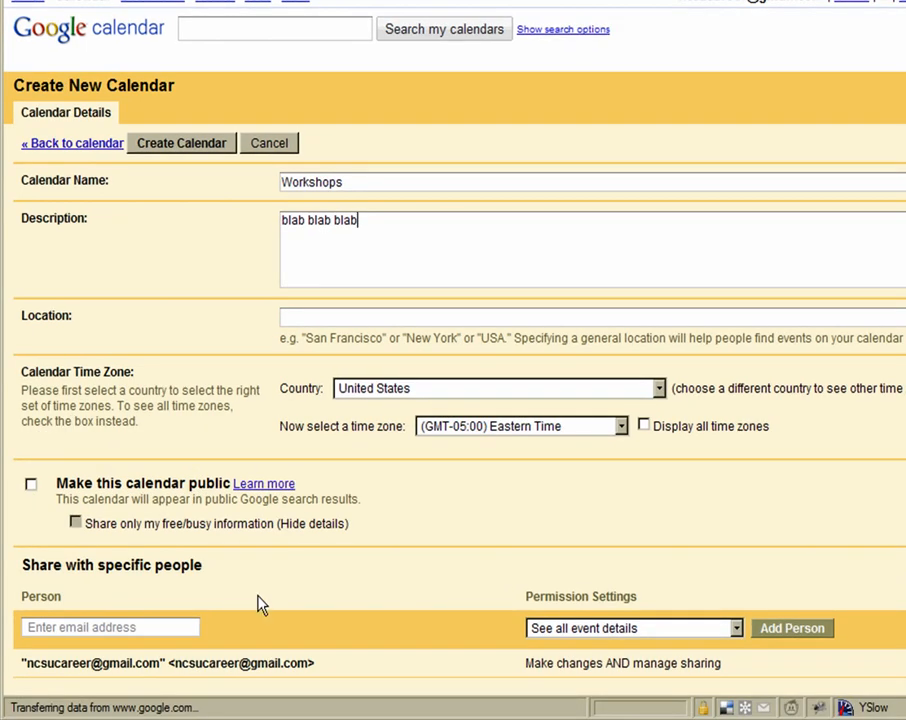
# Try sharing it with a person at 'See all event details', then delete the e-mail address
pyautogui.scroll(-2, 322, 598)
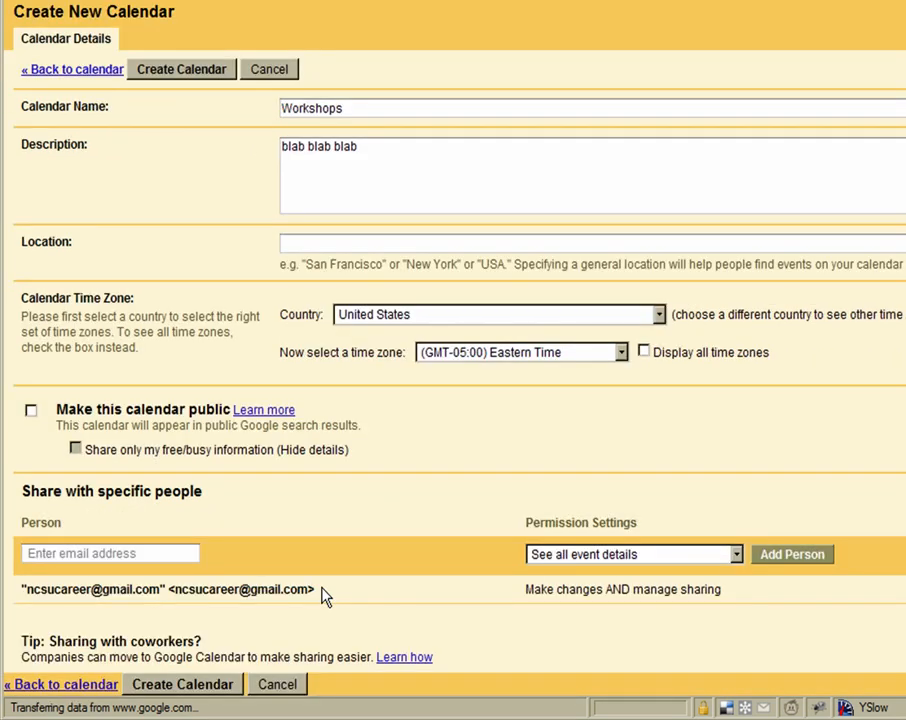
pyautogui.click(172, 550)
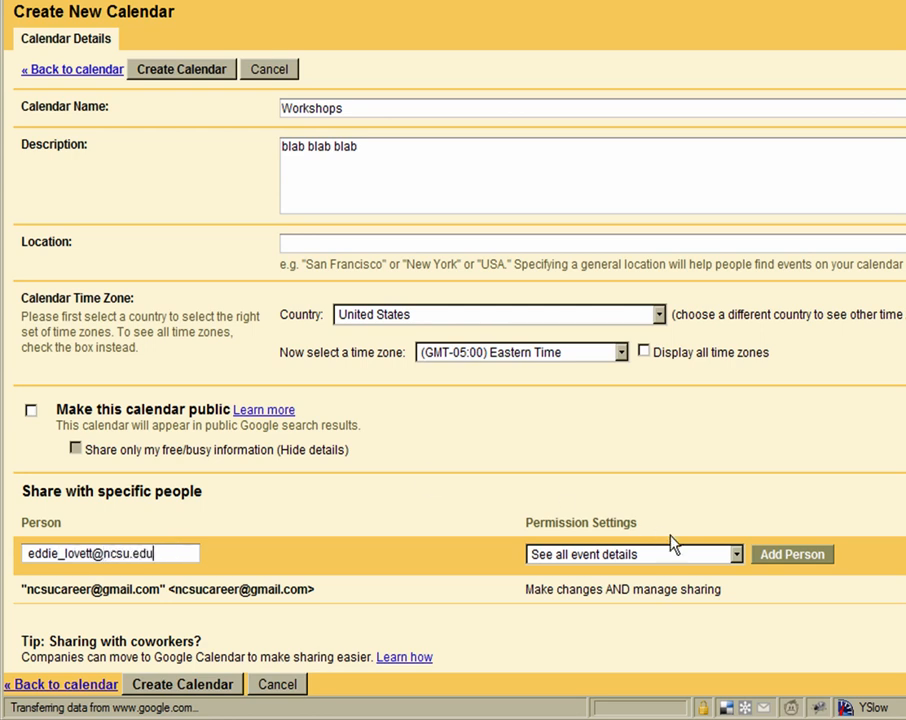
pyautogui.click(736, 554)
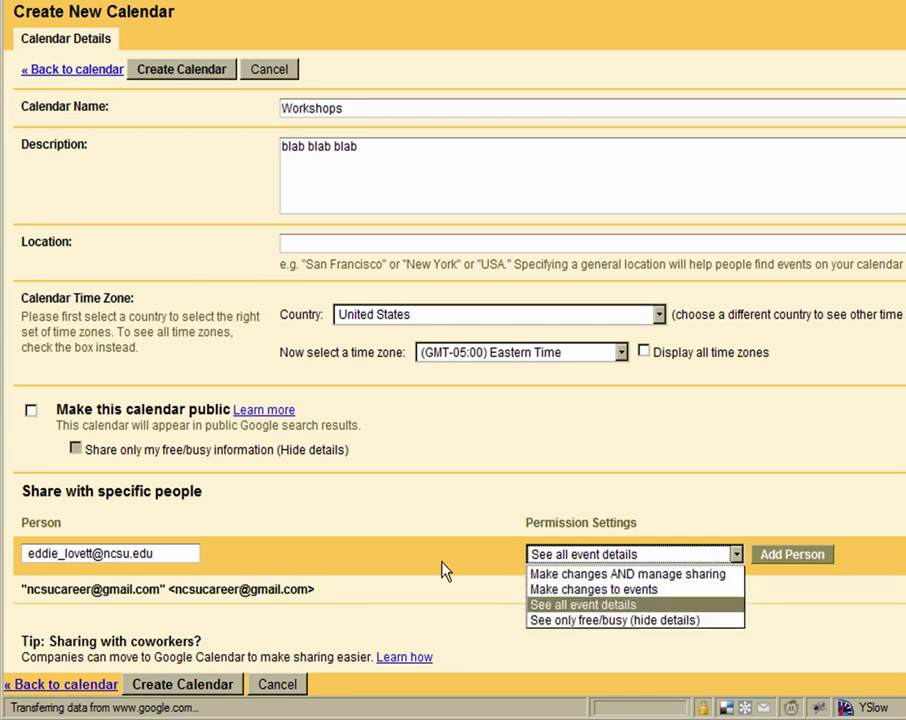
pyautogui.click(340, 560)
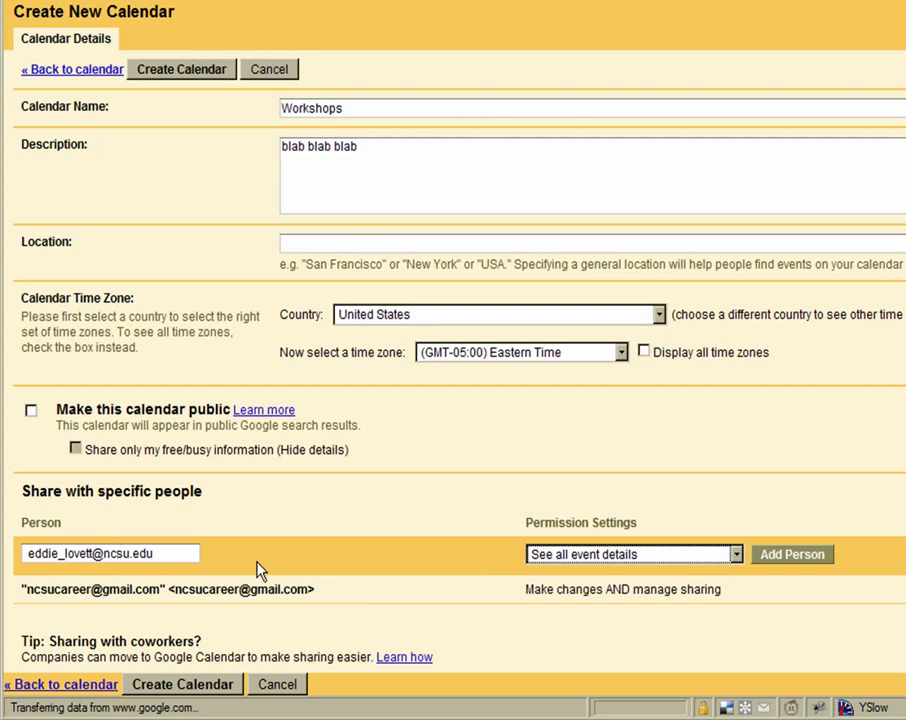
pyautogui.moveTo(178, 548); pyautogui.dragTo(24, 553)
pyautogui.press('BackSpace')
# Create the unshared Workshops calendar and change its colour from red to purple
pyautogui.click(672, 483)
pyautogui.click(204, 685)
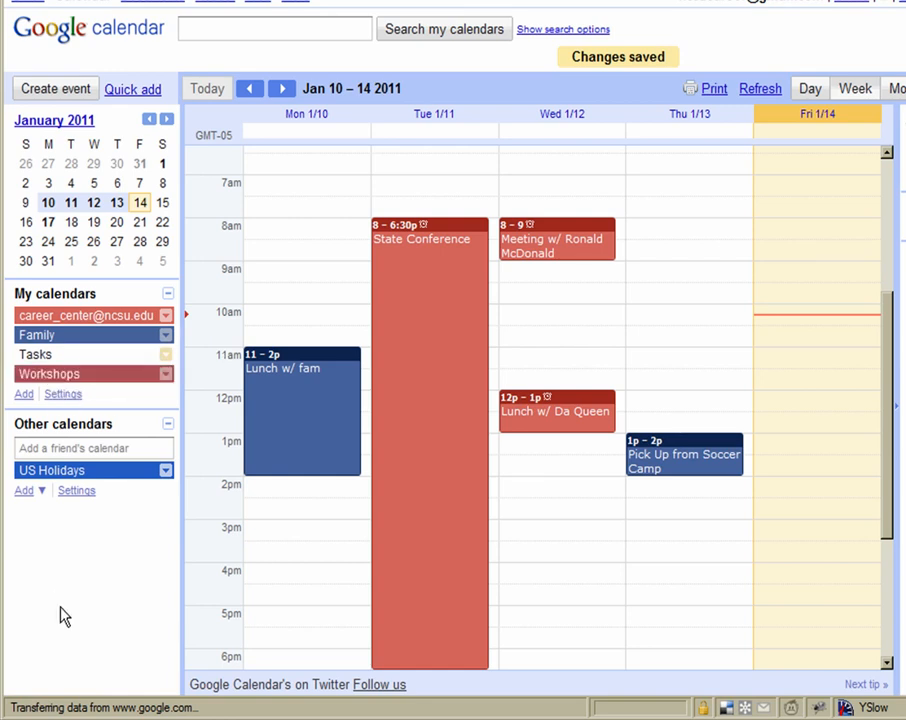
pyautogui.click(165, 373)
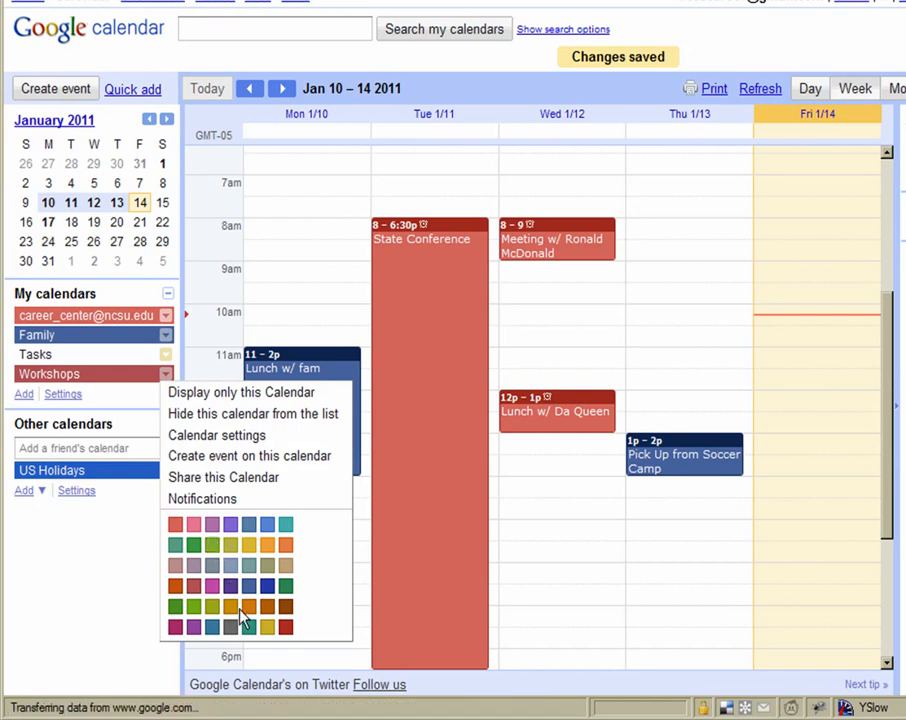
pyautogui.click(193, 627)
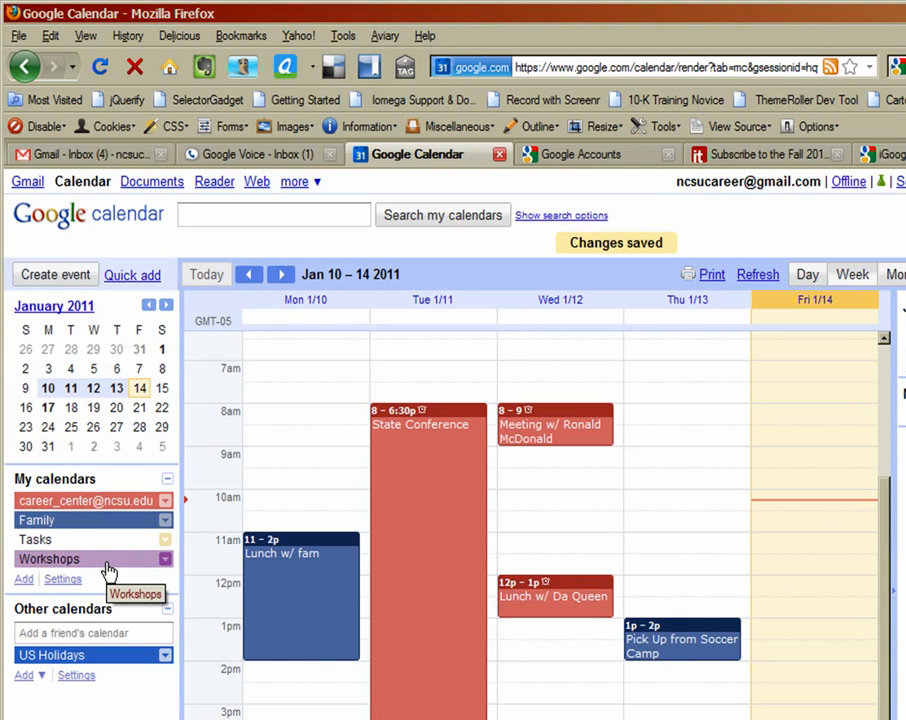
# Add a Resumes event to the Workshops calendar on Thu 1/13, moved to 10–11am
pyautogui.click(667, 464)
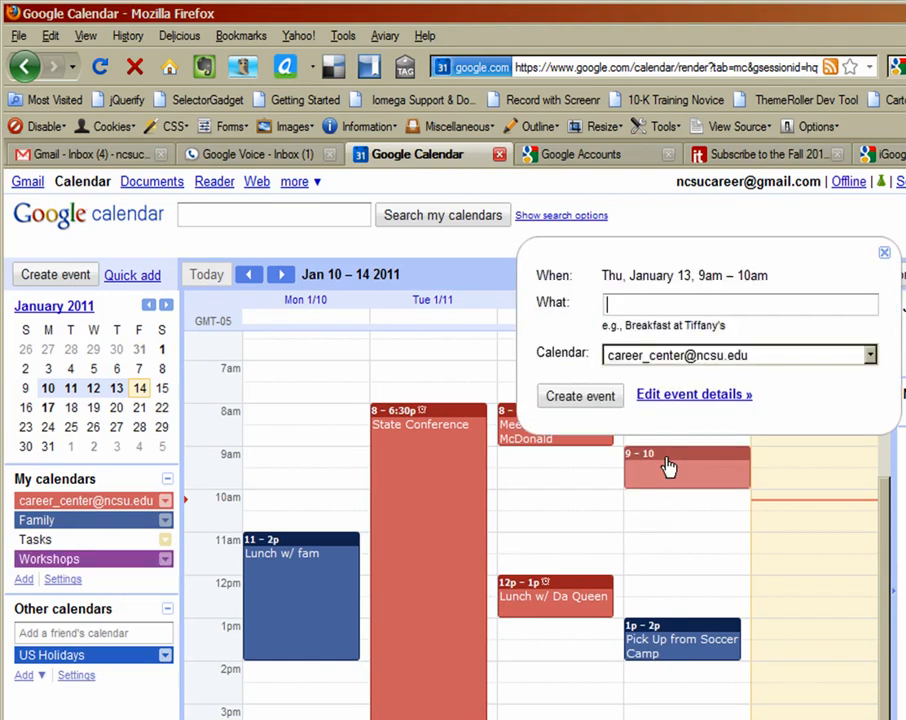
pyautogui.write('Resumes')
pyautogui.click(686, 356)
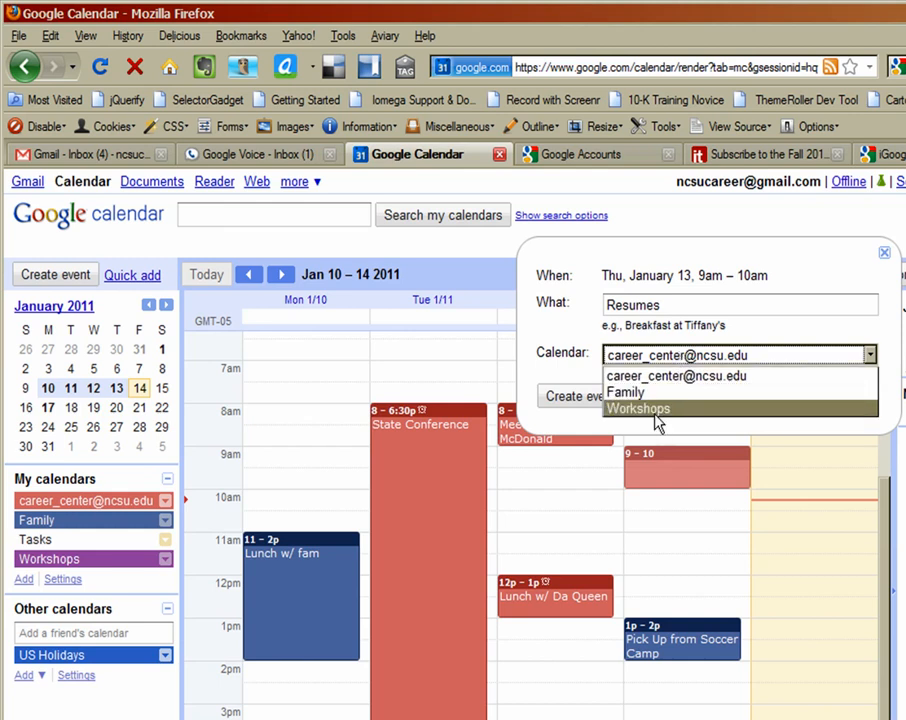
pyautogui.click(659, 410)
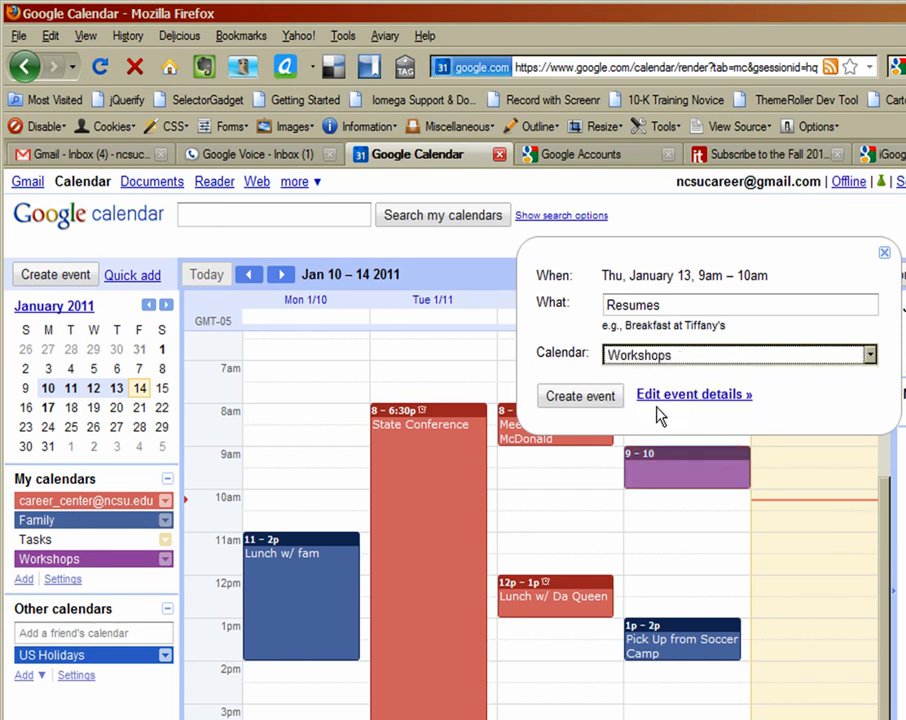
pyautogui.click(592, 398)
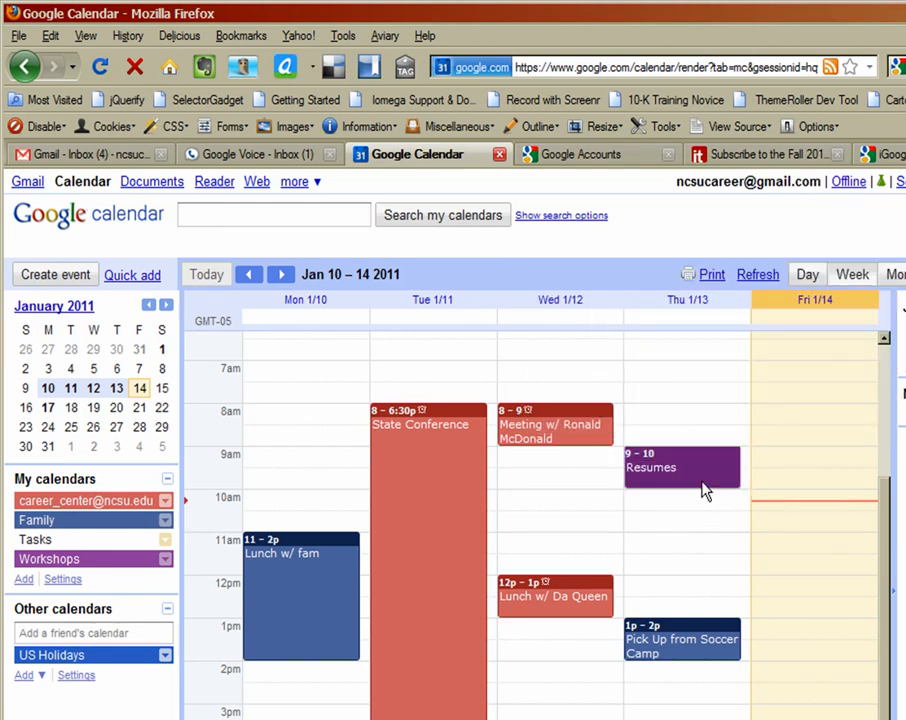
pyautogui.moveTo(693, 474); pyautogui.dragTo(695, 500)
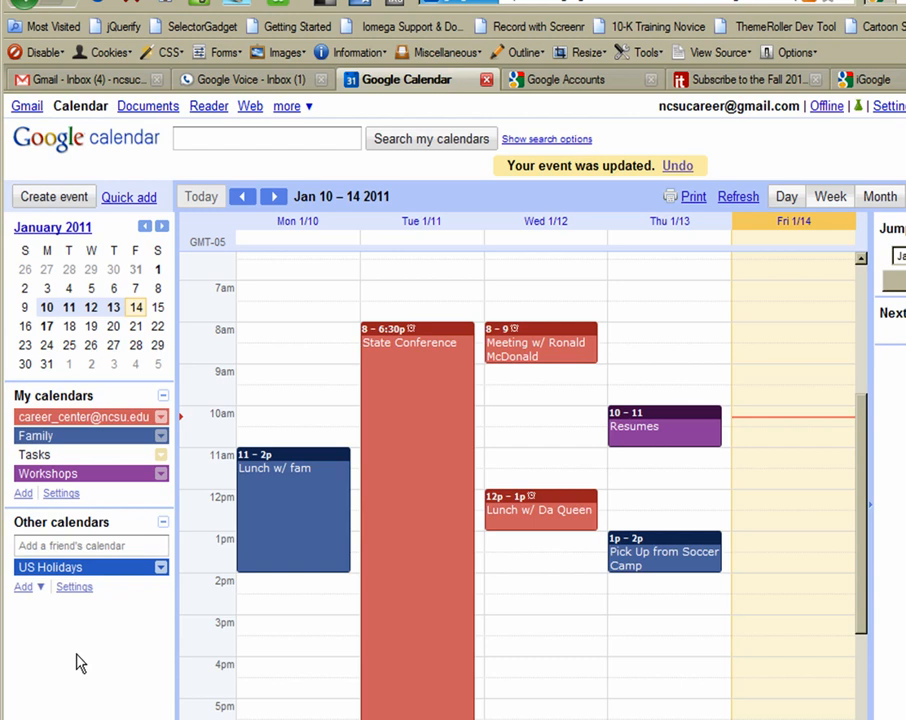
# Copy the academic calendar feed URL from the NC State subscribe page, then return to Calendar
pyautogui.click(608, 85)
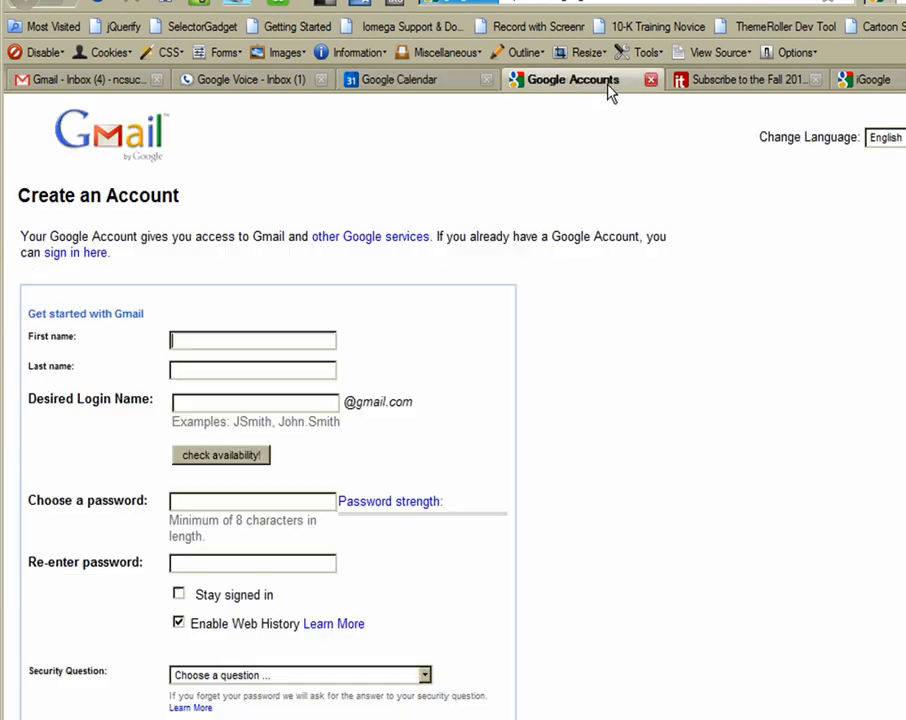
pyautogui.click(750, 82)
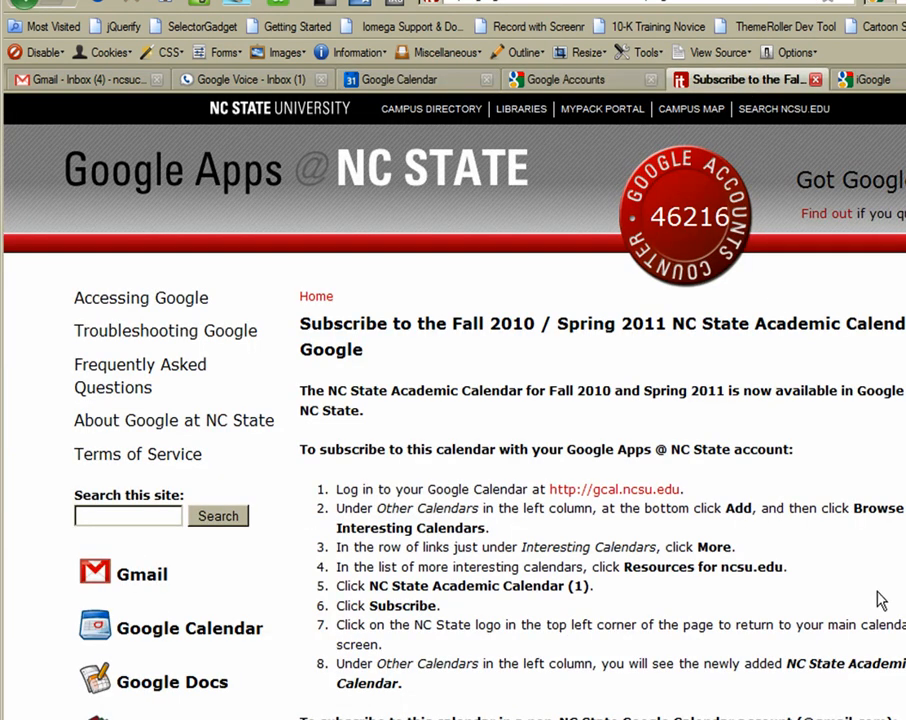
pyautogui.scroll(-10, 873, 597)
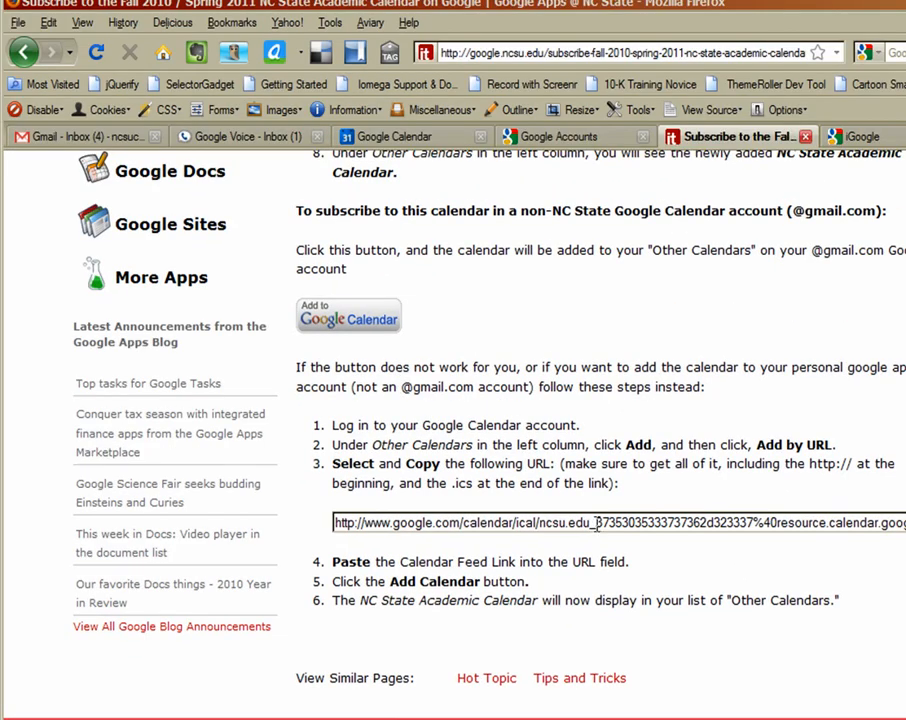
pyautogui.tripleClick(597, 524)
pyautogui.rightClick(597, 524)
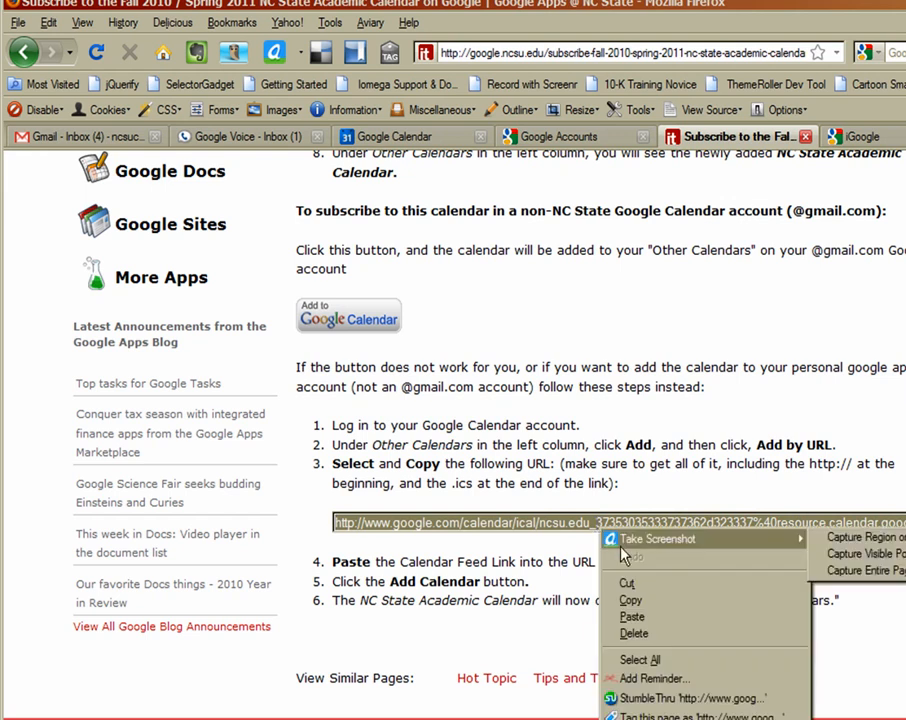
pyautogui.click(655, 596)
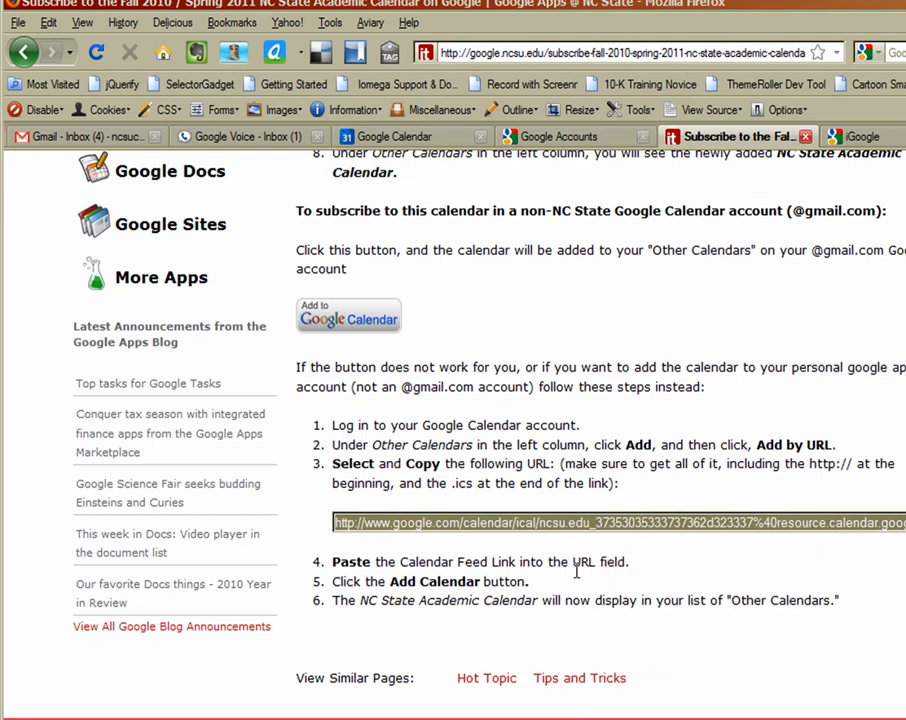
pyautogui.click(380, 146)
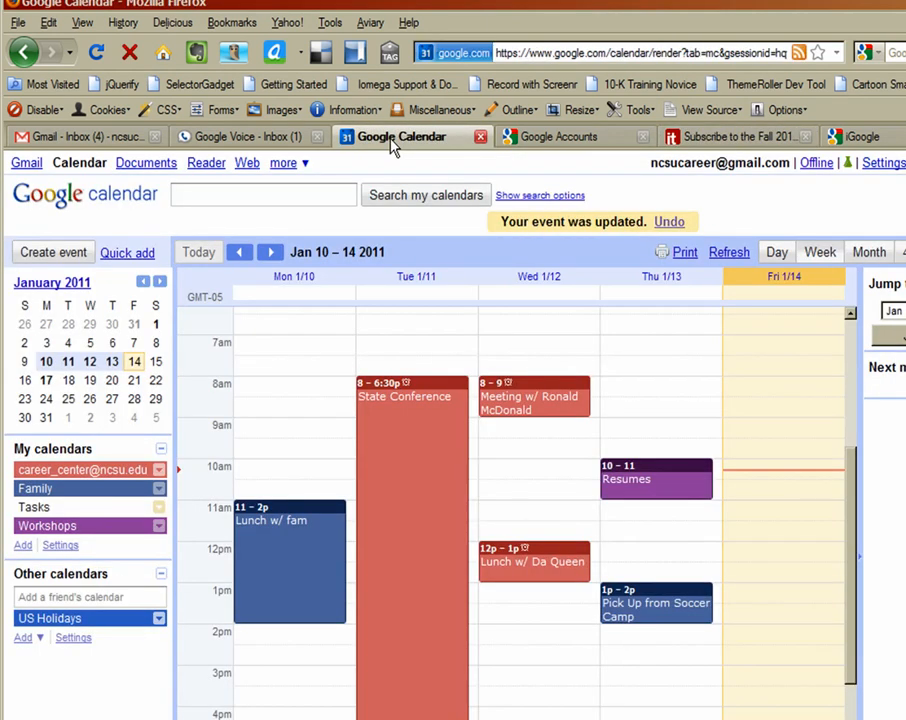
# Add the NC State Academic Calendar by URL, pasting the copied feed address
pyautogui.click(24, 639)
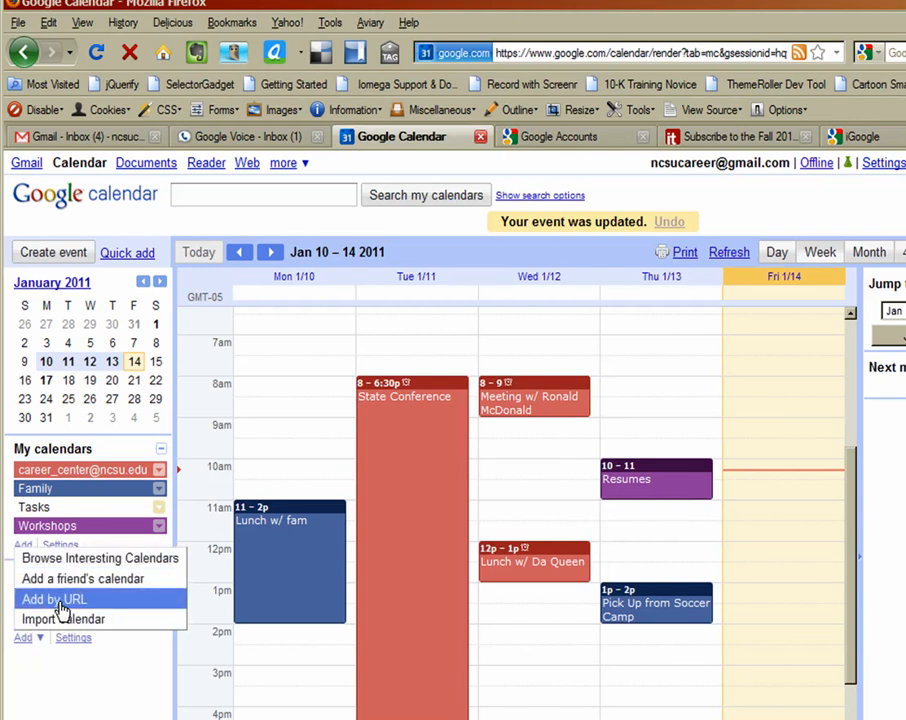
pyautogui.click(60, 600)
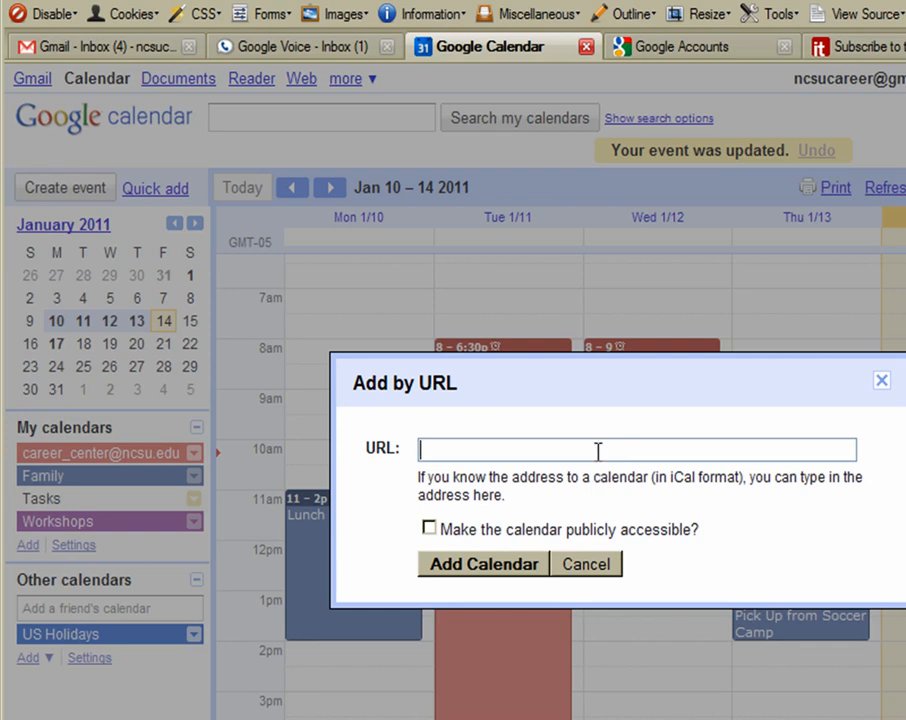
pyautogui.rightClick(598, 451)
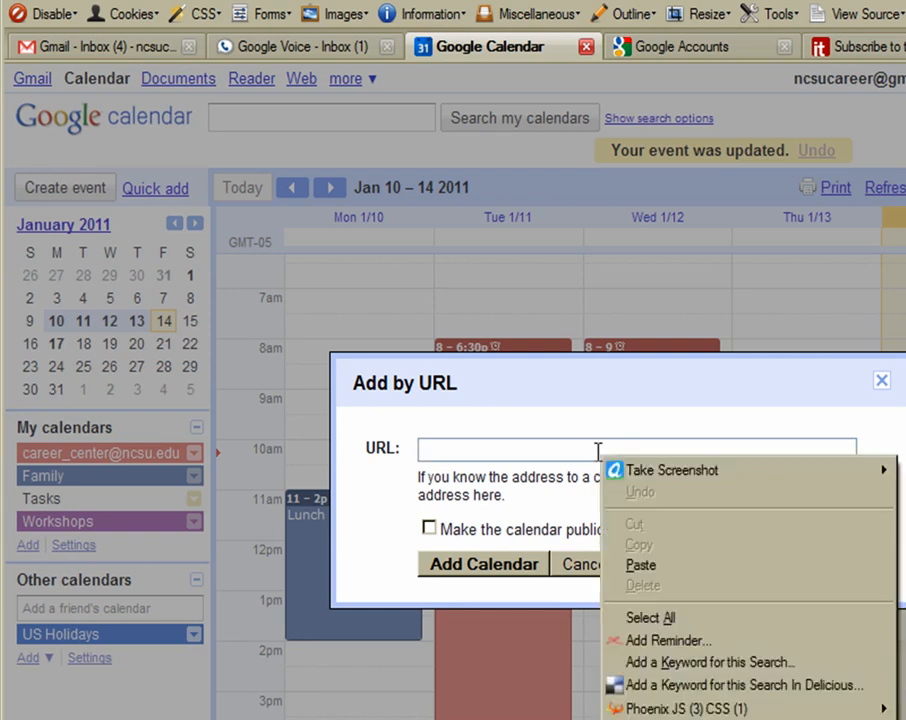
pyautogui.click(640, 566)
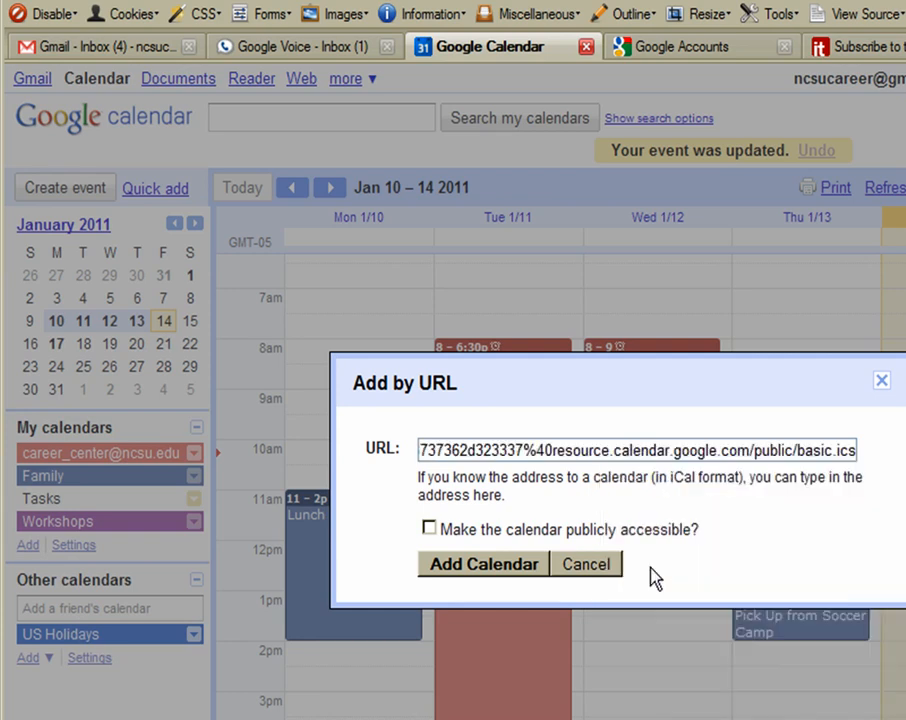
pyautogui.click(455, 566)
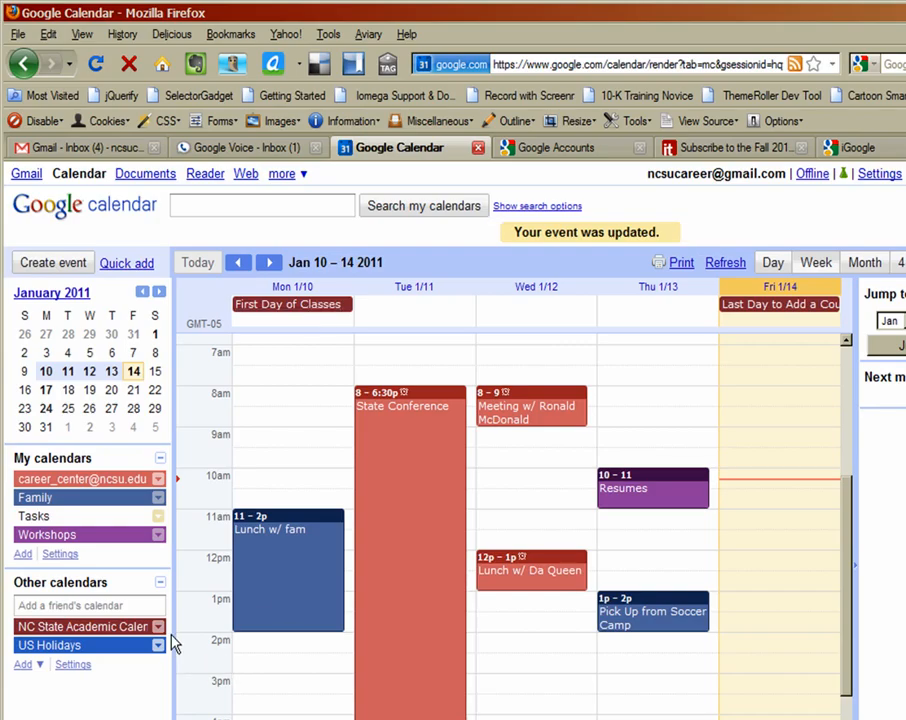
pyautogui.click(157, 627)
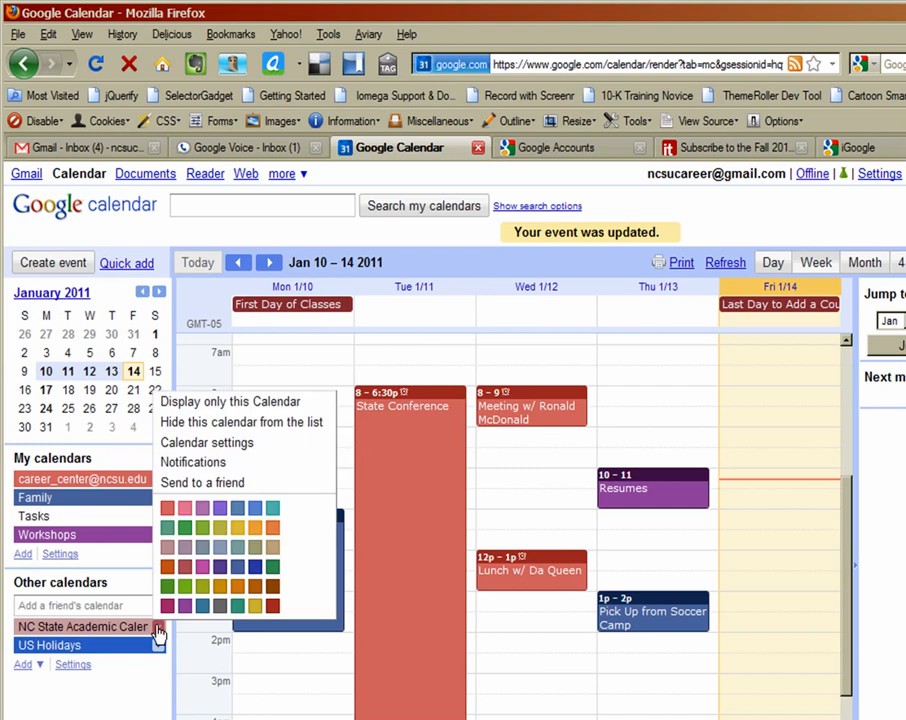
pyautogui.click(229, 446)
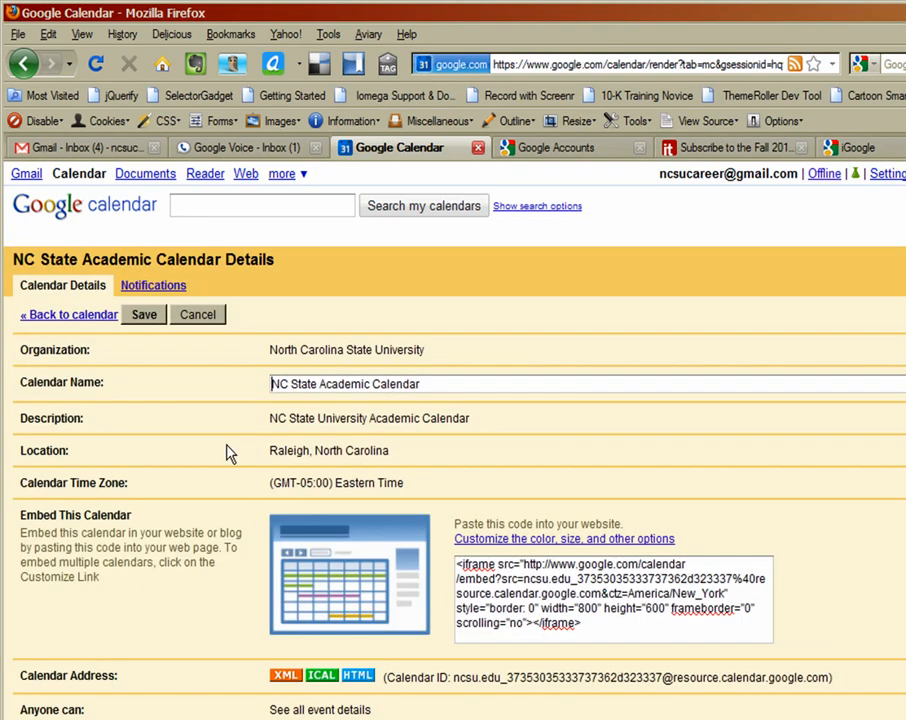
pyautogui.click(170, 290)
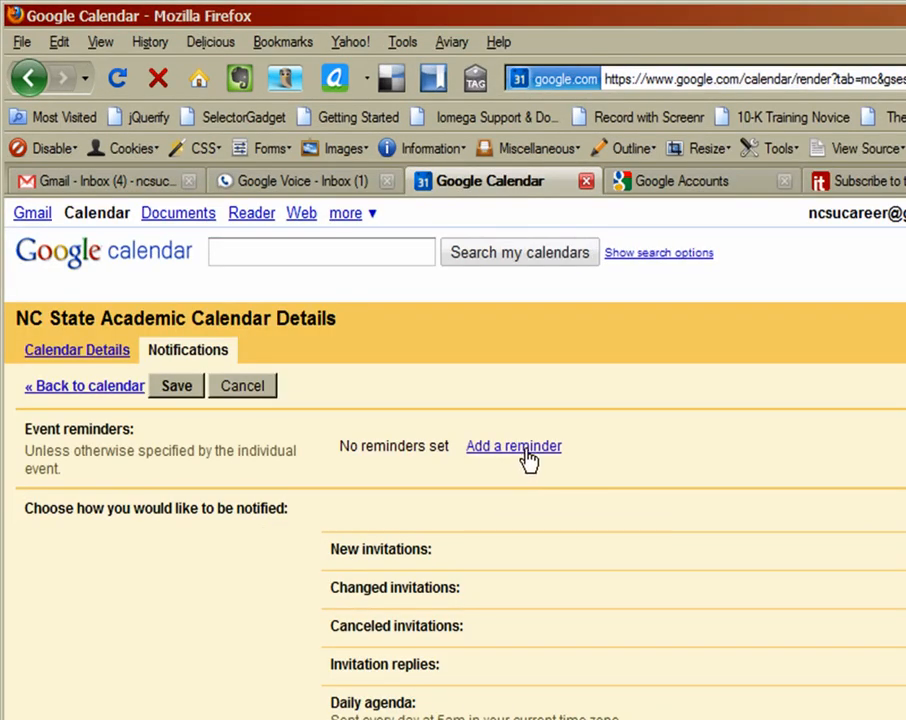
pyautogui.click(525, 452)
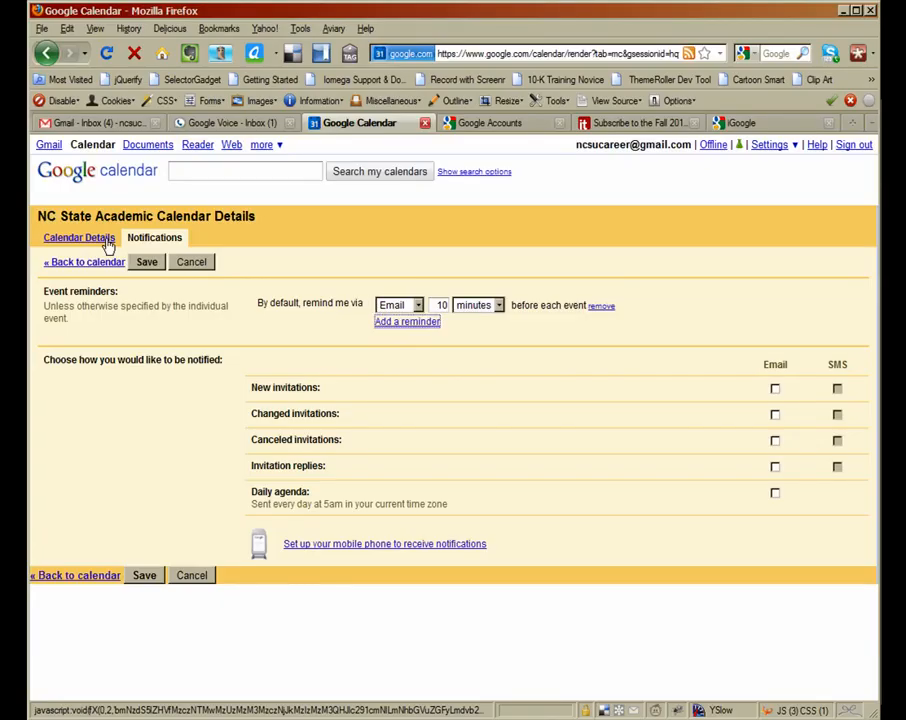
pyautogui.click(112, 358)
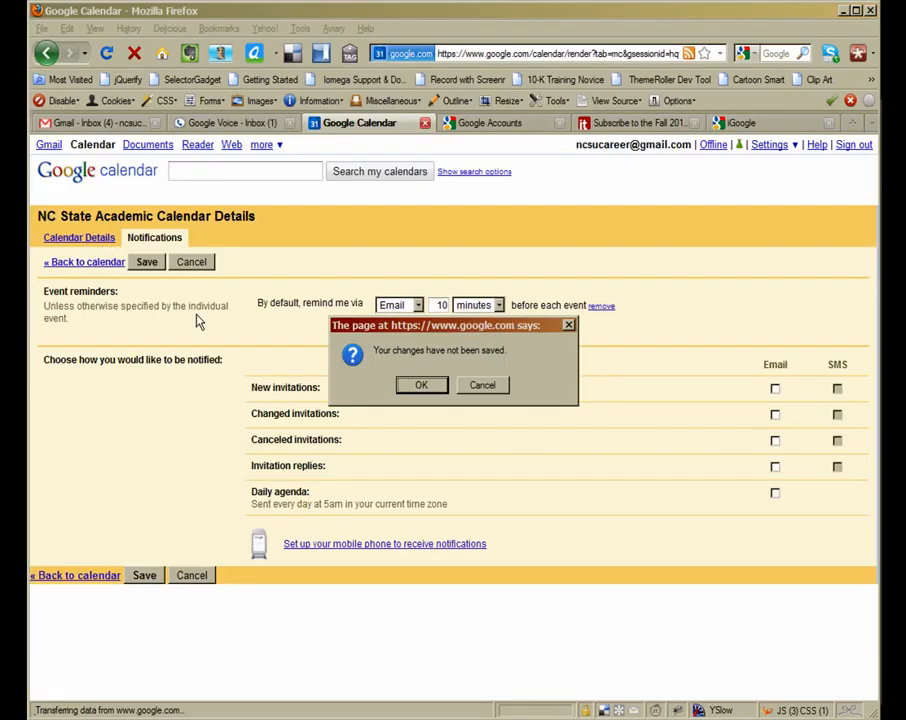
pyautogui.click(420, 385)
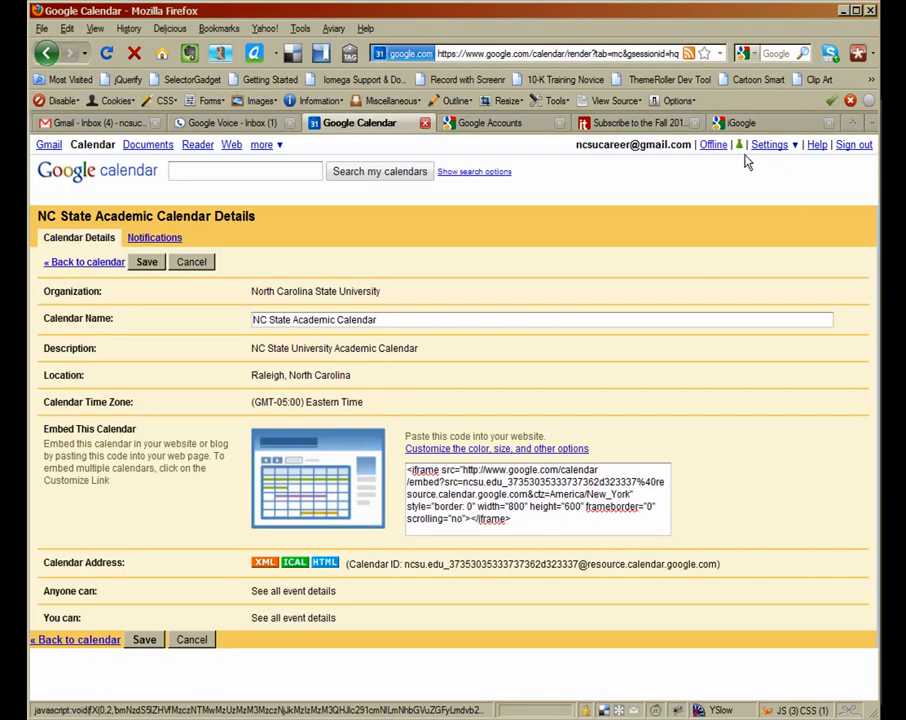
pyautogui.click(105, 261)
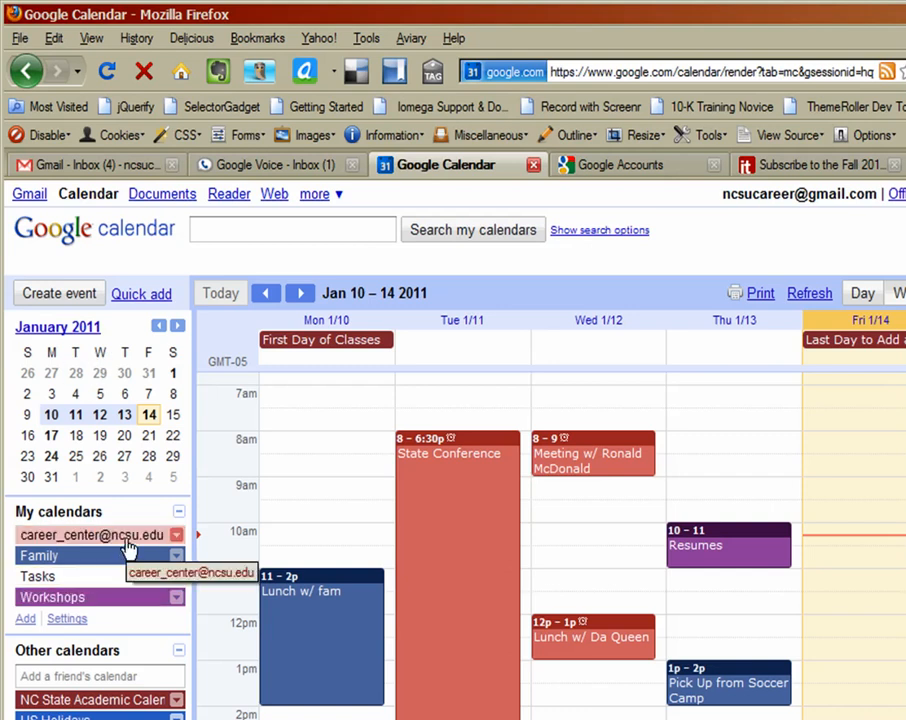
pyautogui.click(176, 536)
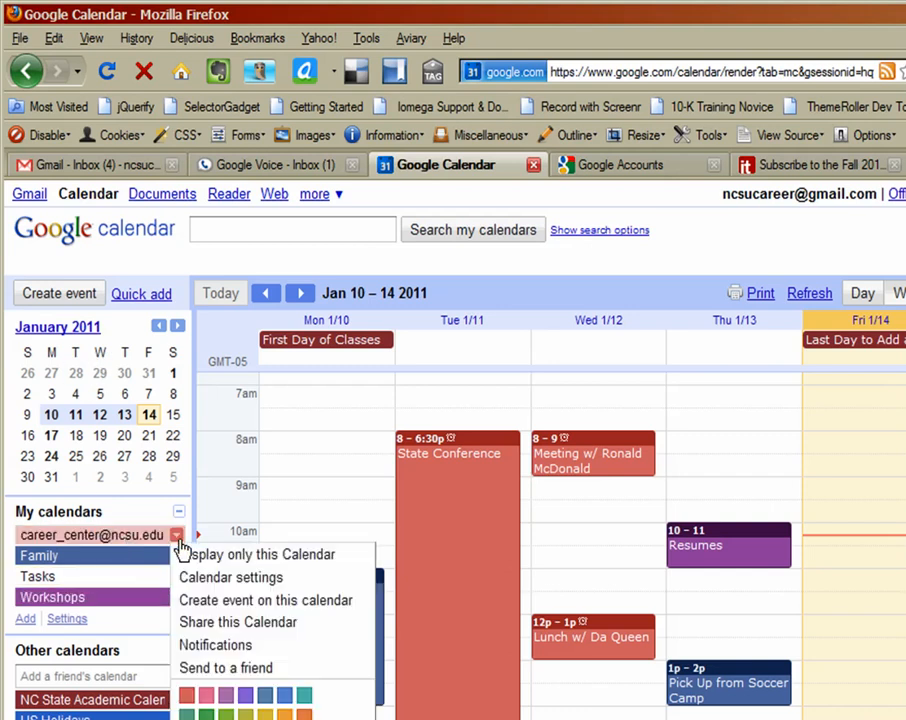
pyautogui.click(238, 642)
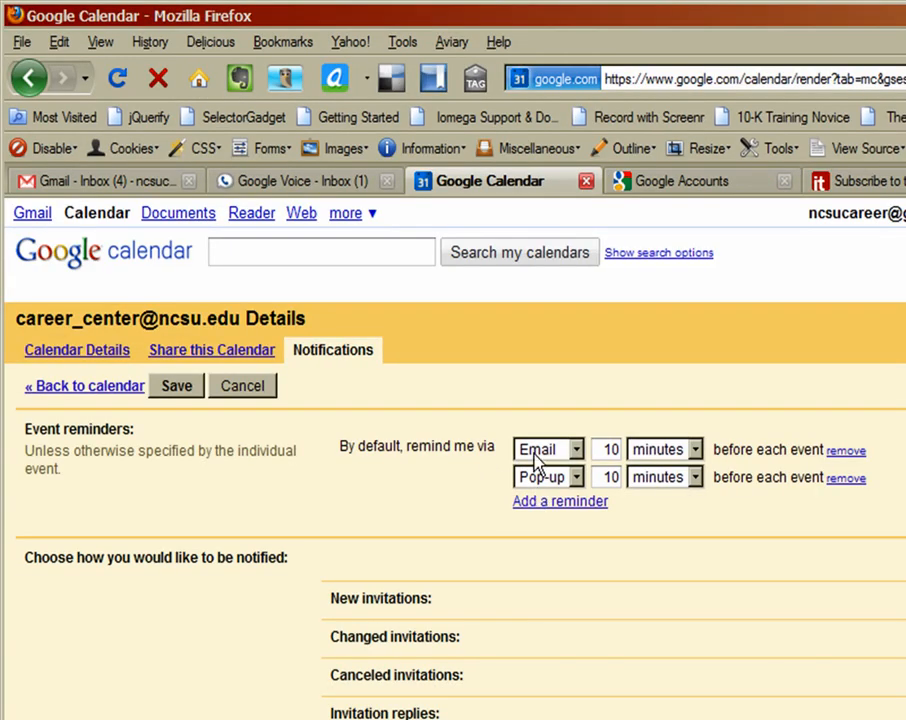
pyautogui.doubleClick(611, 449)
pyautogui.write('1')
pyautogui.click(695, 451)
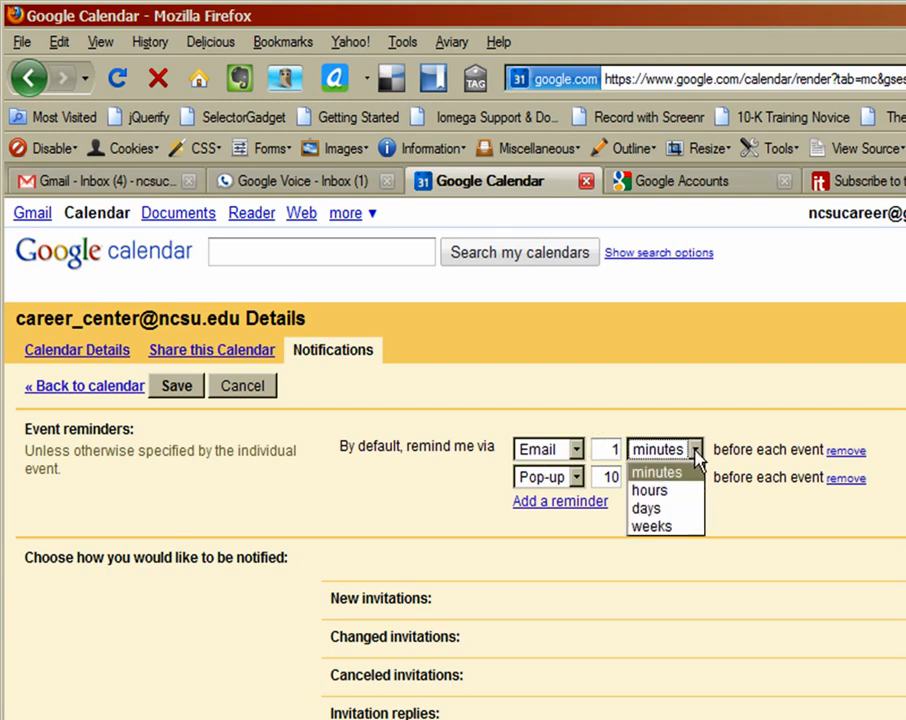
pyautogui.click(680, 509)
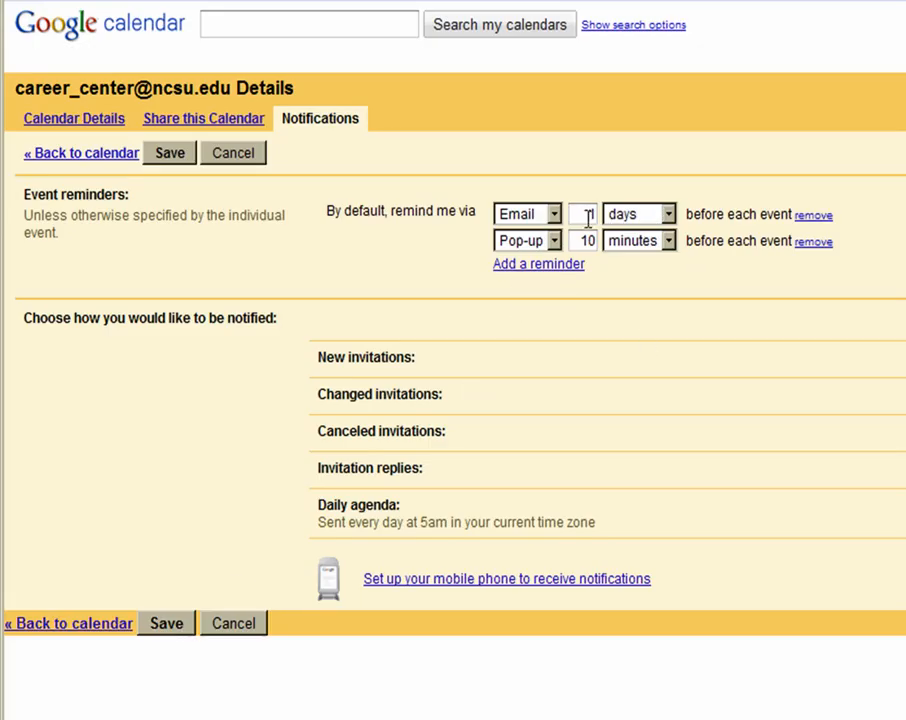
pyautogui.click(253, 622)
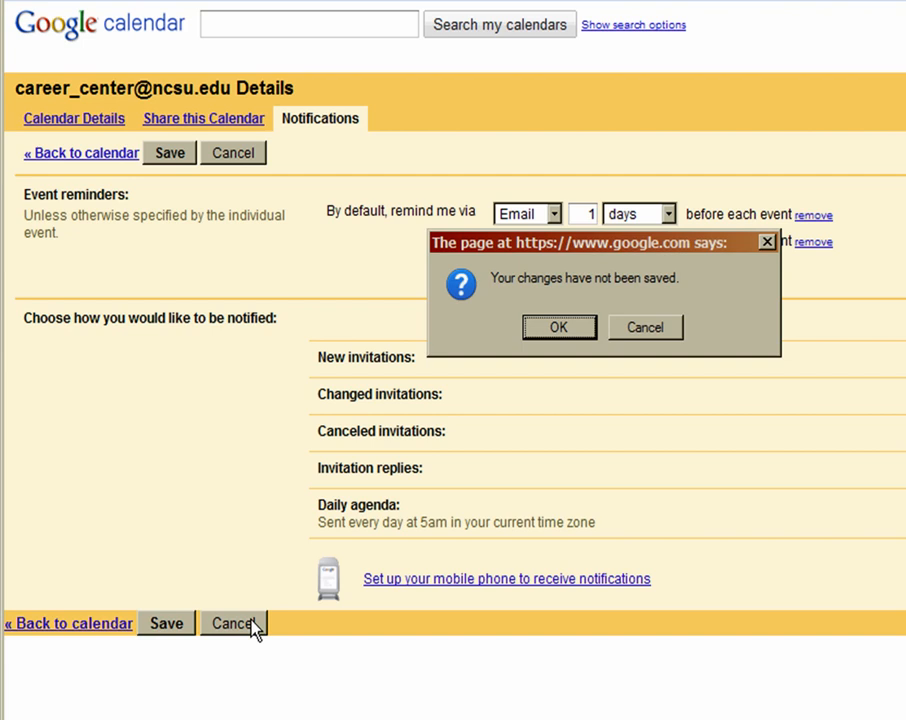
pyautogui.click(585, 333)
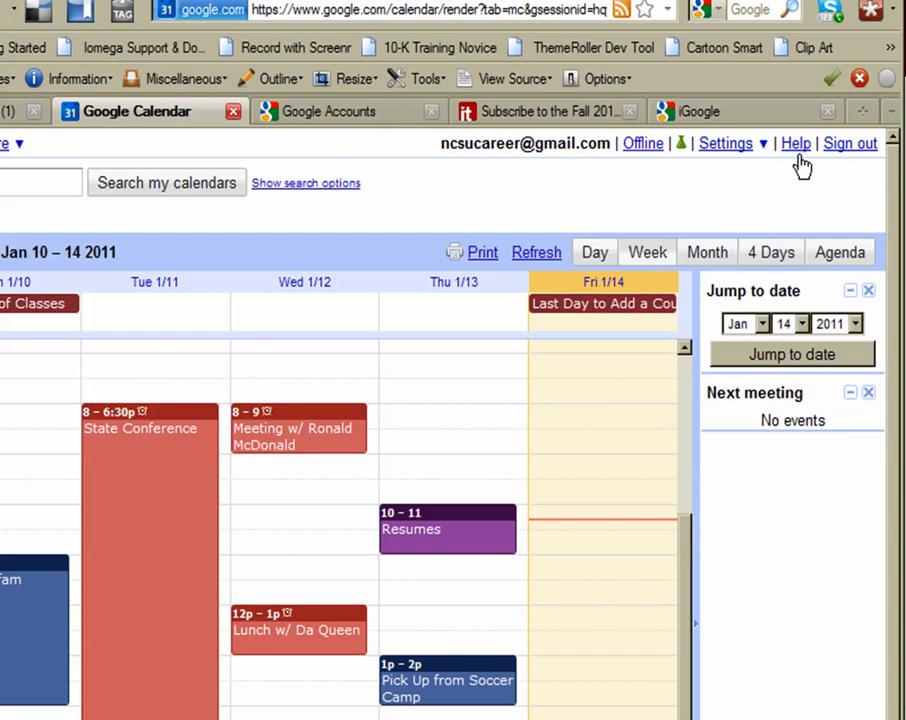
pyautogui.click(722, 146)
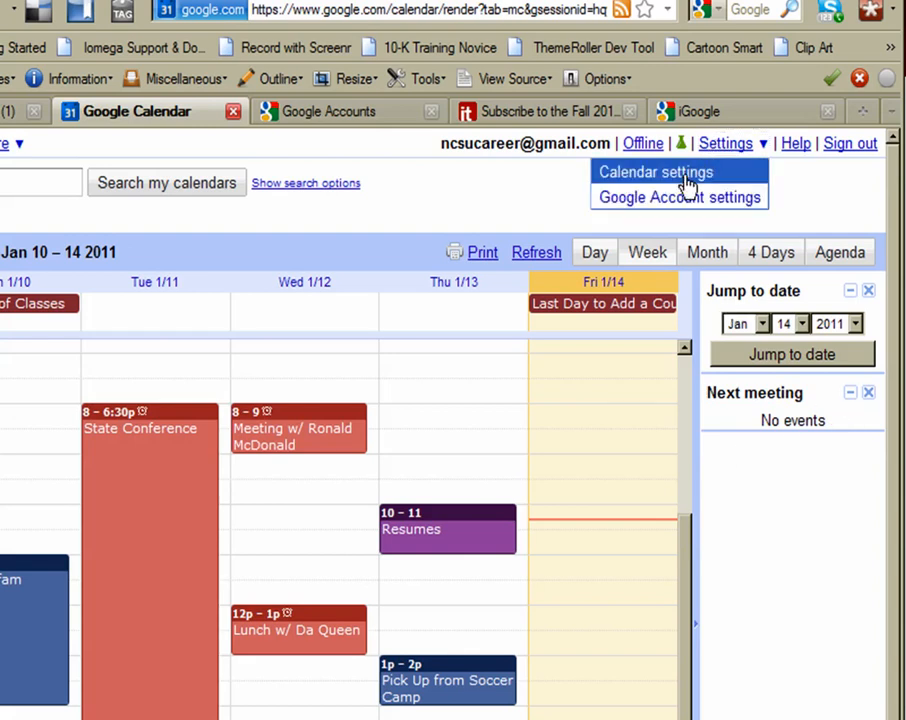
pyautogui.click(688, 186)
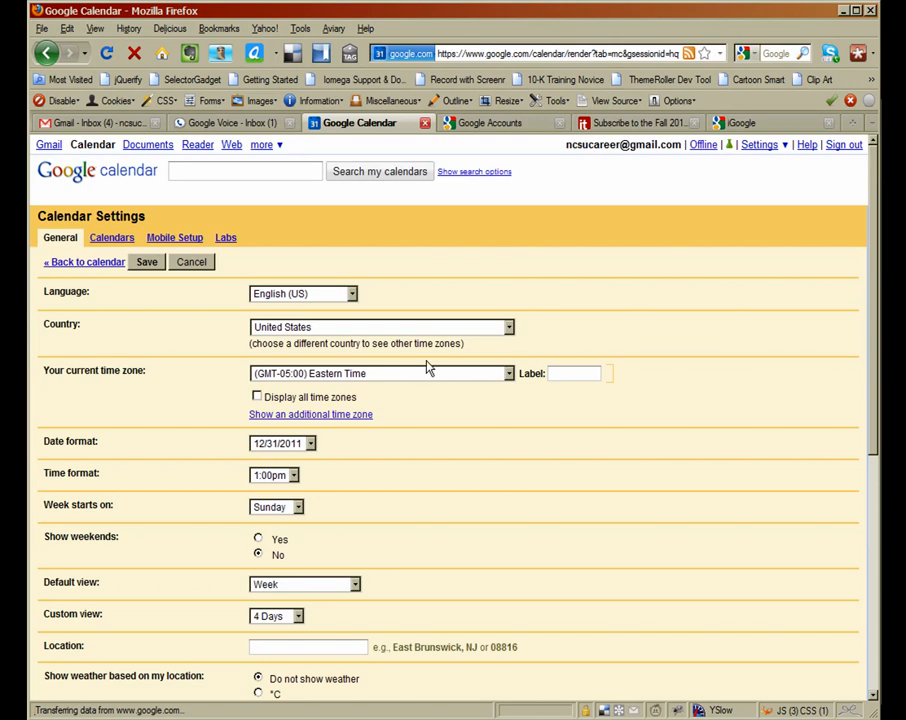
pyautogui.click(112, 238)
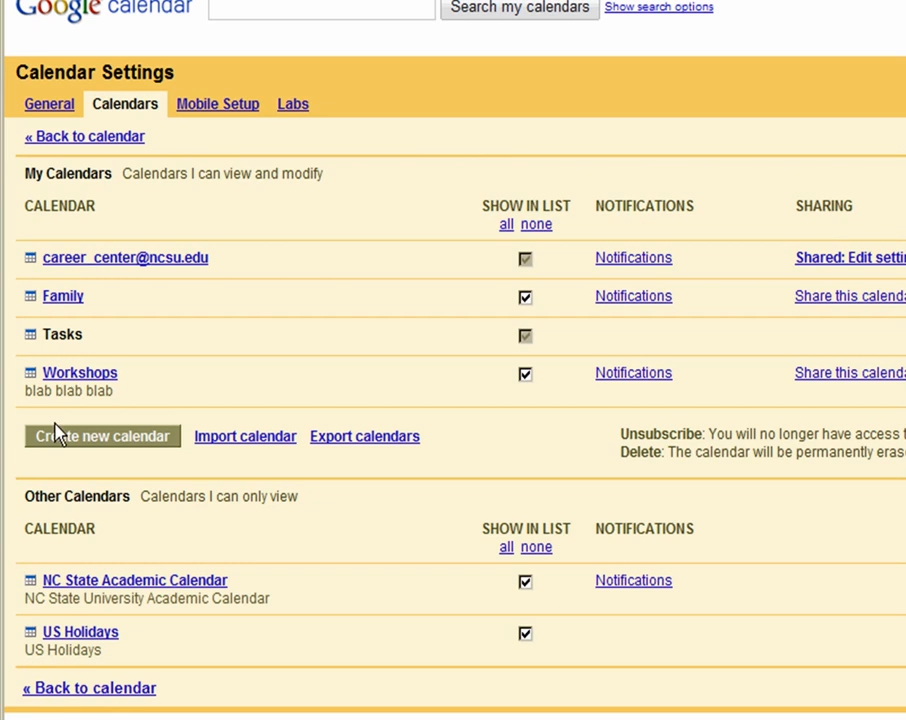
pyautogui.click(37, 110)
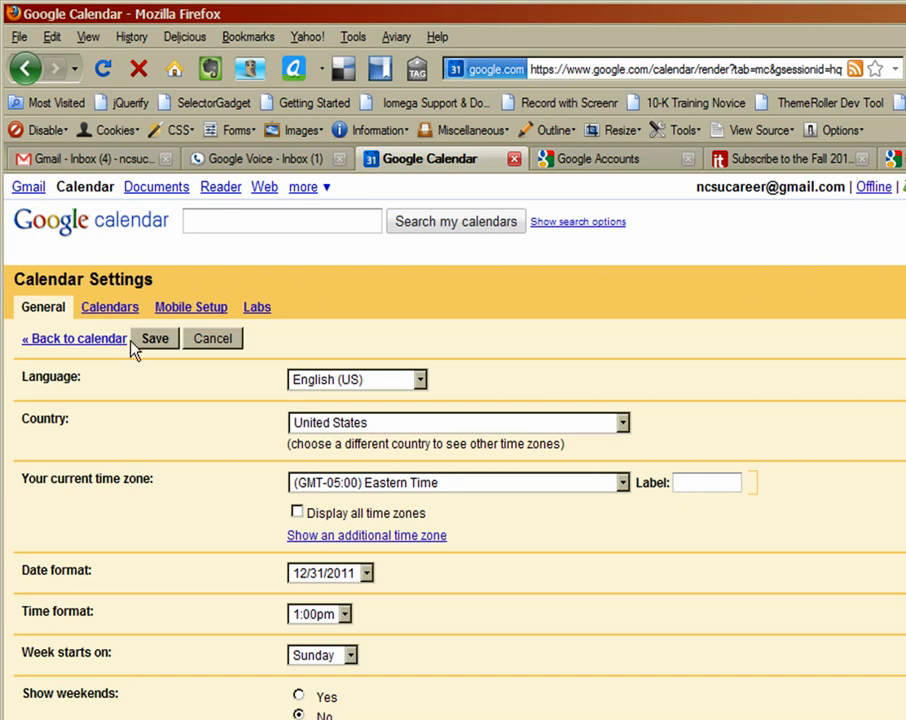
pyautogui.click(78, 340)
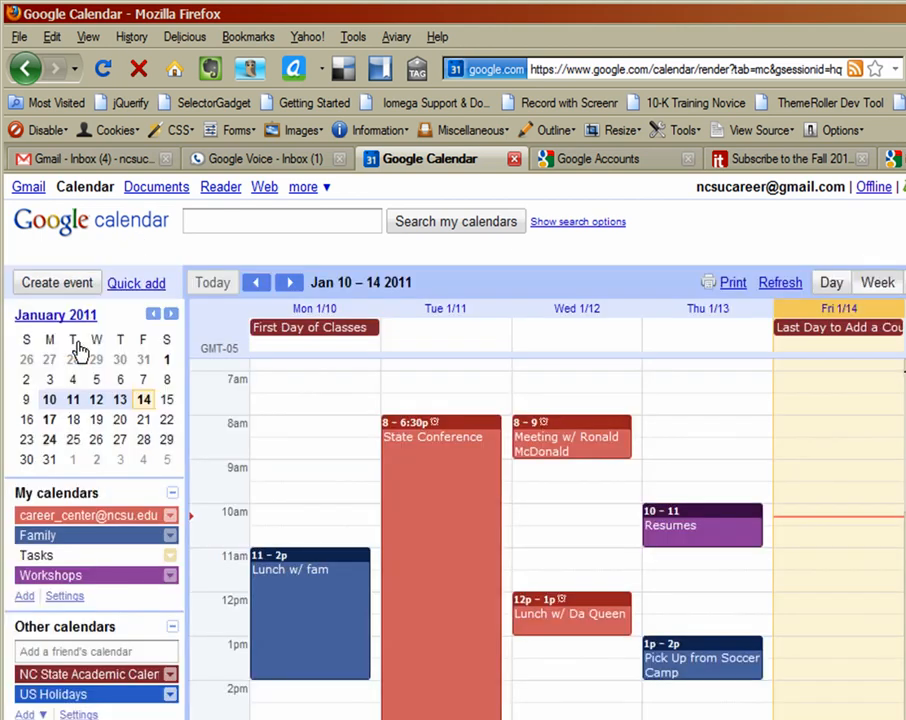